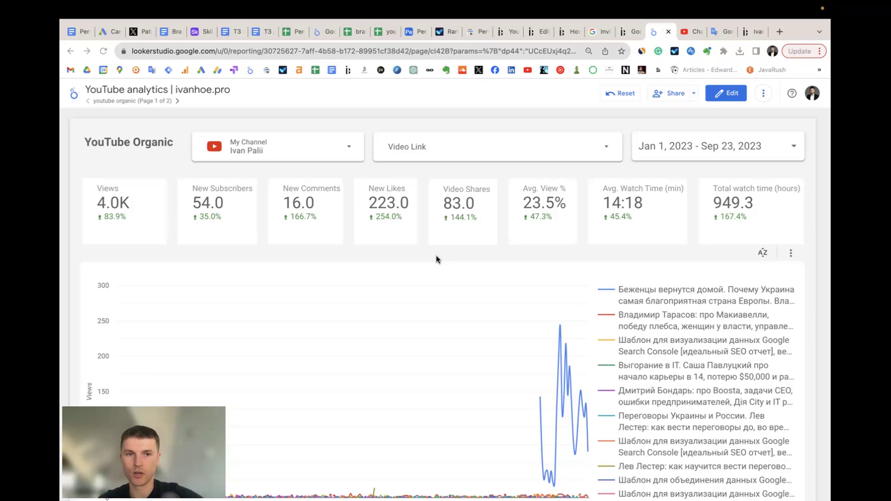
Switch to the YouTube Studio Channel analytics Content tab showing 3.1K views for 28 days.
left_click(689, 31)
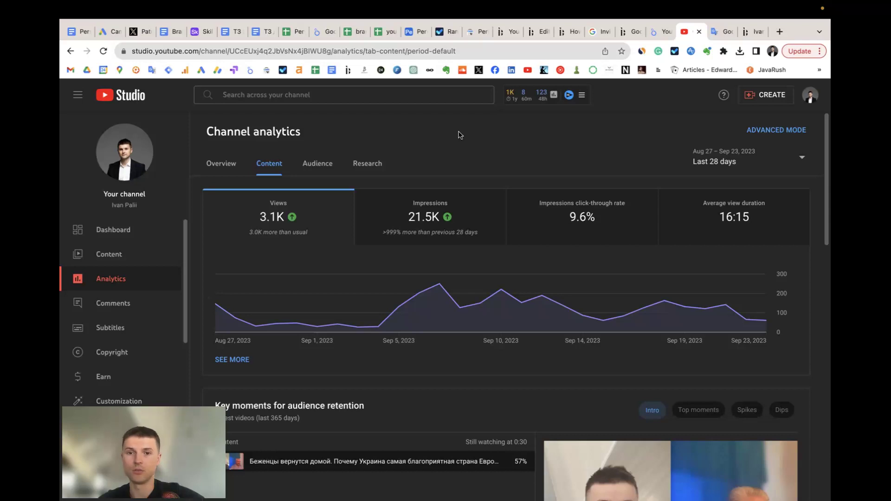
Open the advanced-mode Content breakdown of daily views per video, then return to Looker Studio.
scroll(483, 241, "down", 6)
scroll(483, 241, "up", 5)
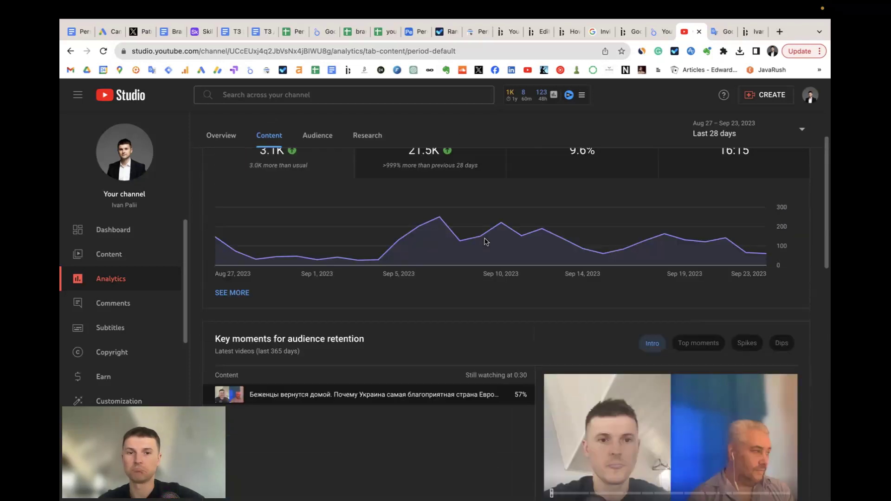
scroll(484, 241, "up", 2)
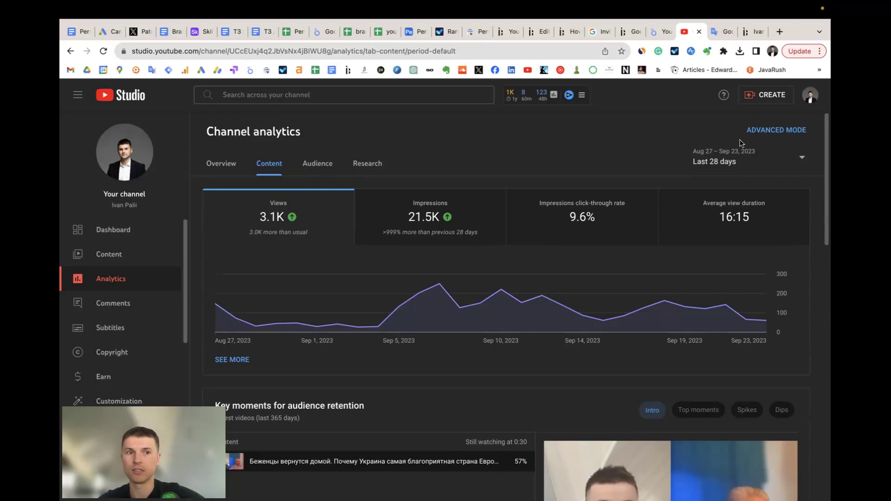
left_click(773, 131)
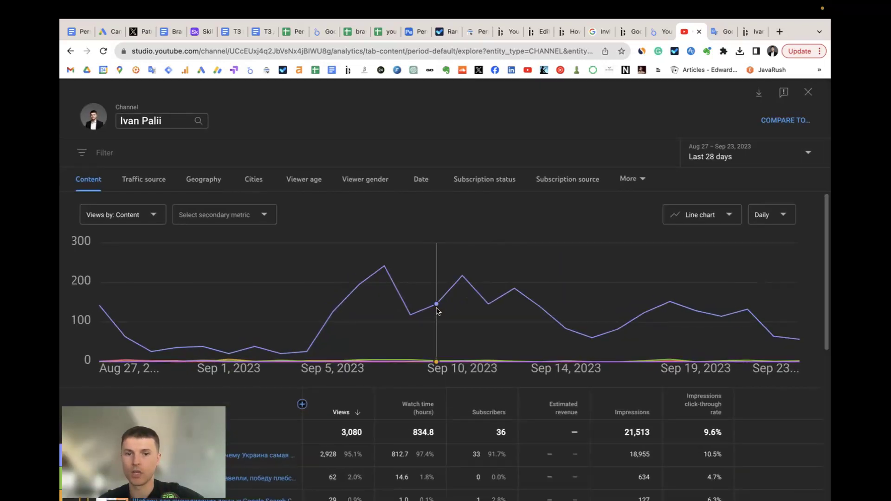
scroll(437, 309, "down", 5)
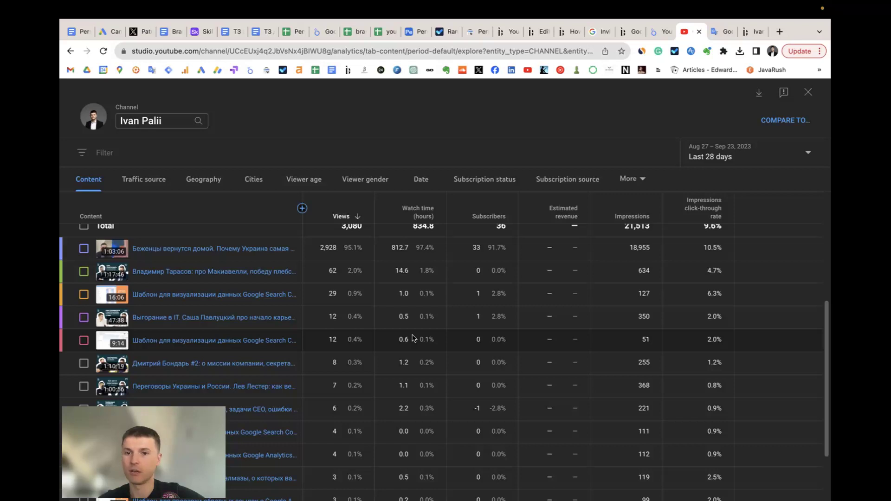
scroll(412, 338, "up", 3)
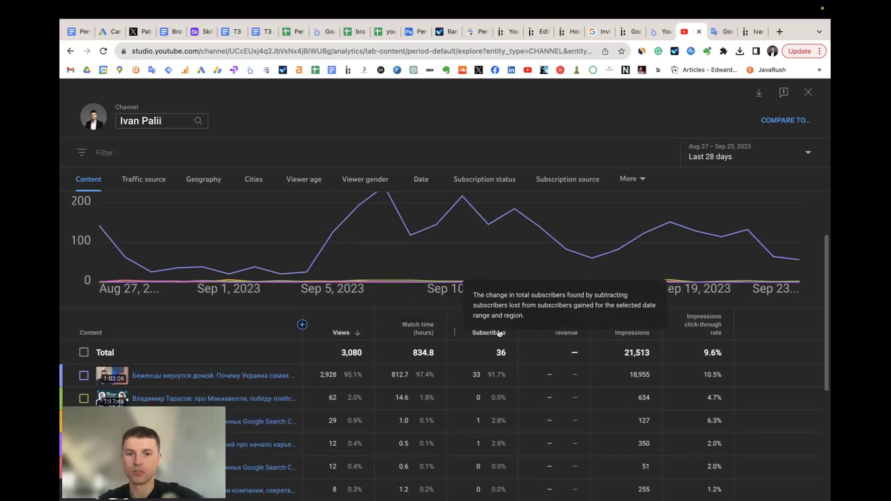
scroll(344, 319, "down", 3)
scroll(345, 320, "up", 5)
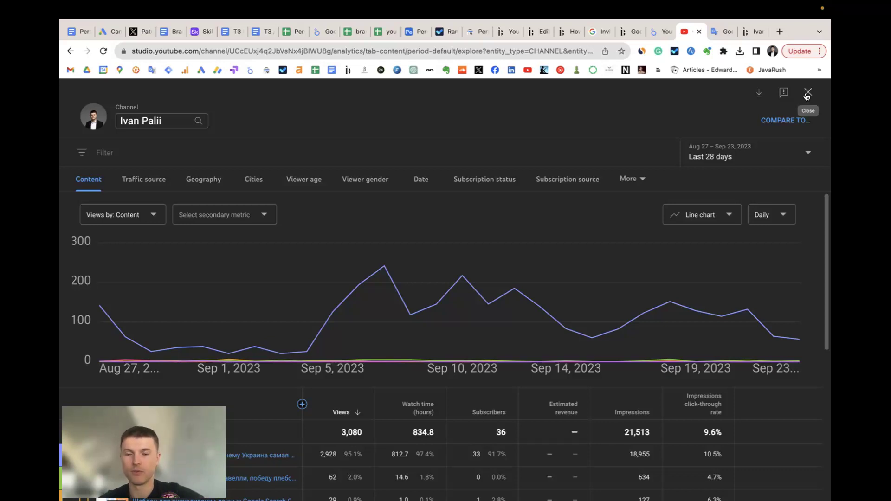
left_click(658, 39)
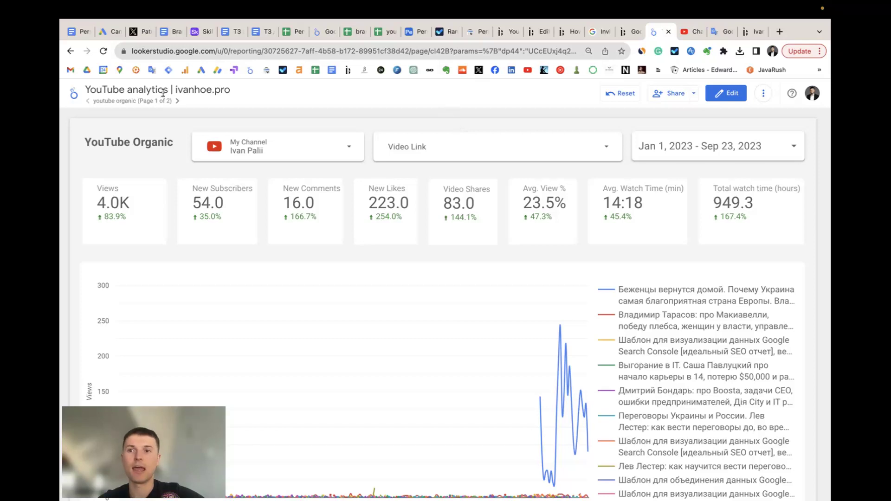
Show the report's page list (youtube organic, youtube ads), glance at YouTube Studio, then return.
left_click(136, 102)
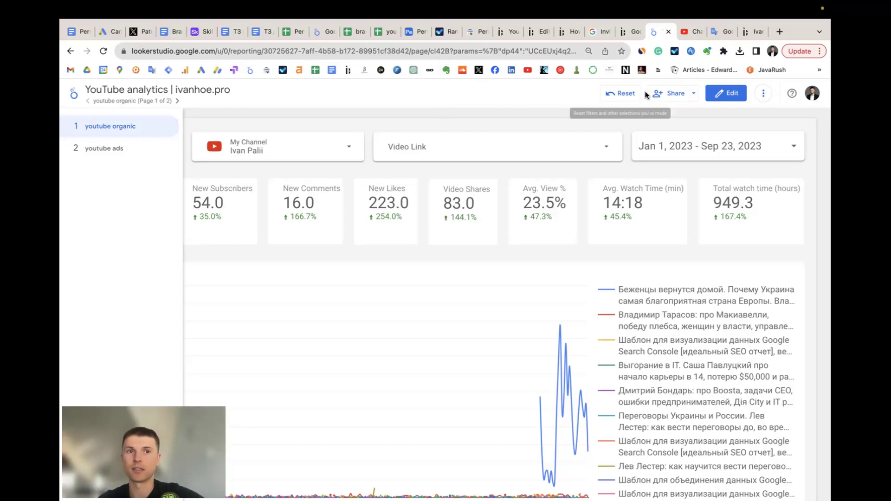
left_click(691, 32)
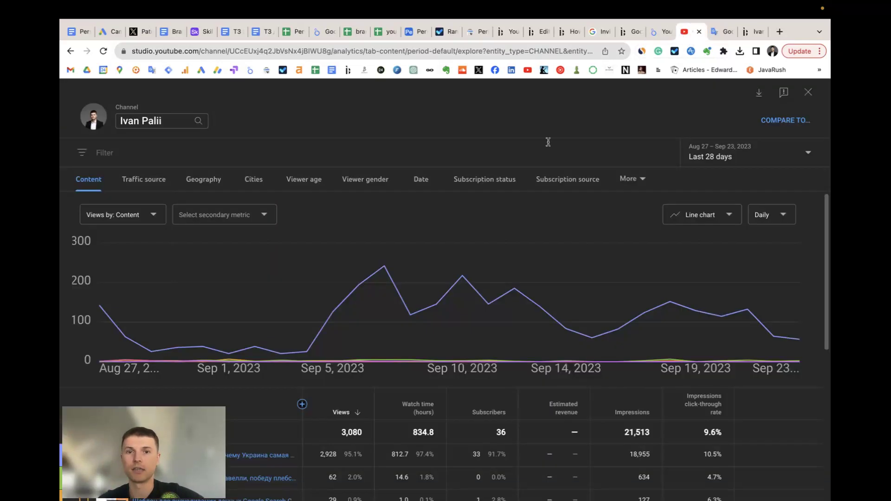
left_click(660, 32)
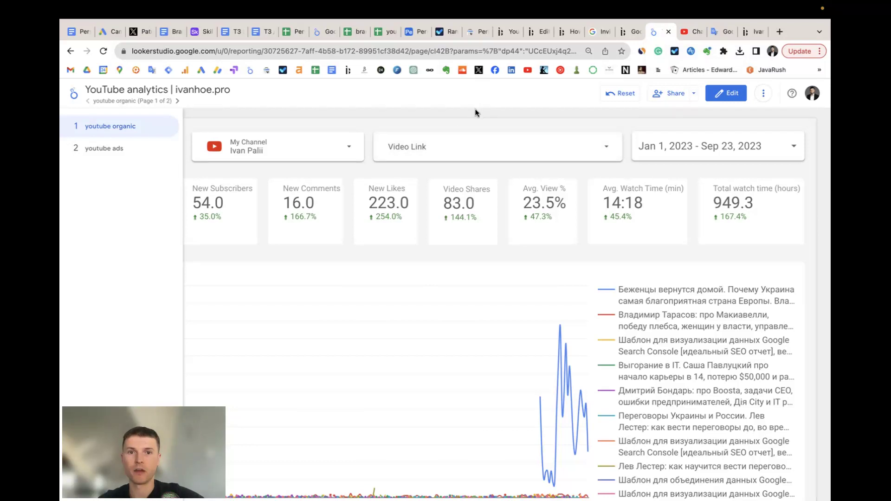
Browse the channel list twice keeping My Channel, then open the Video Link filter list.
left_click(341, 145)
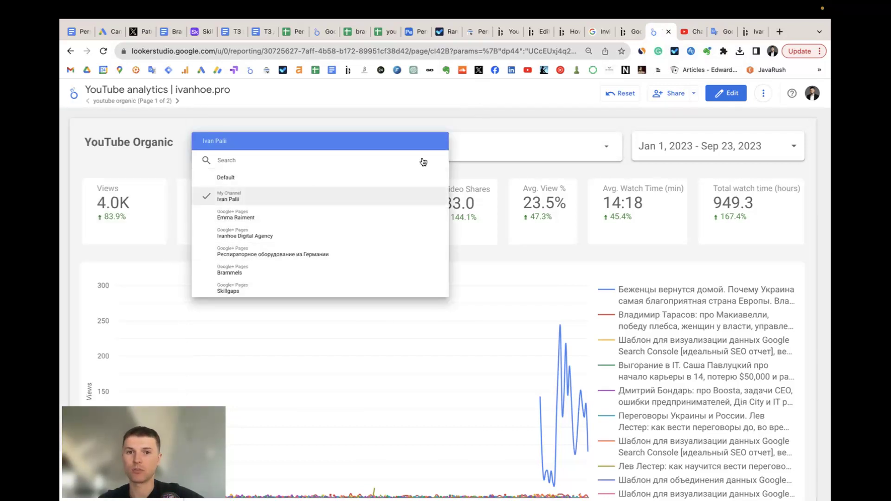
left_click(459, 116)
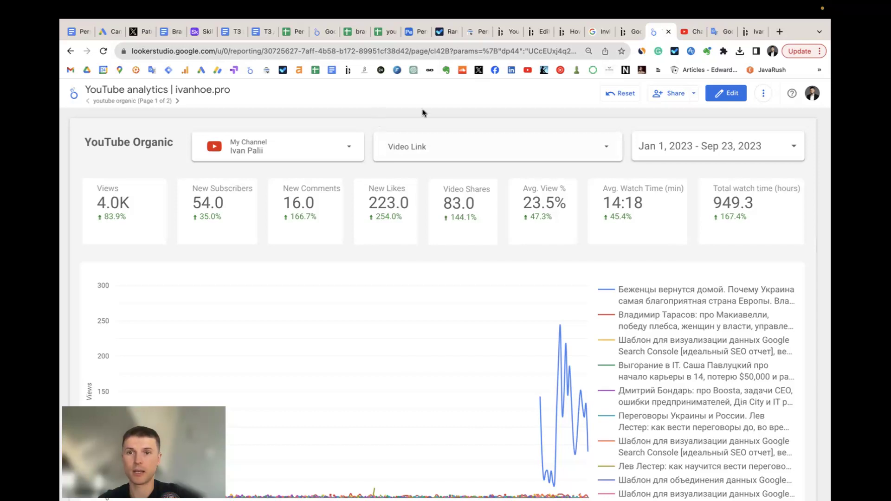
left_click(325, 153)
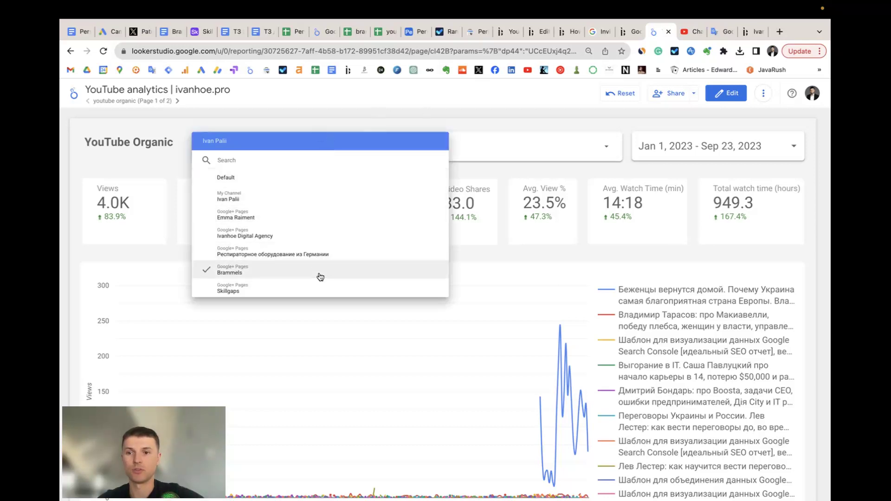
left_click(441, 113)
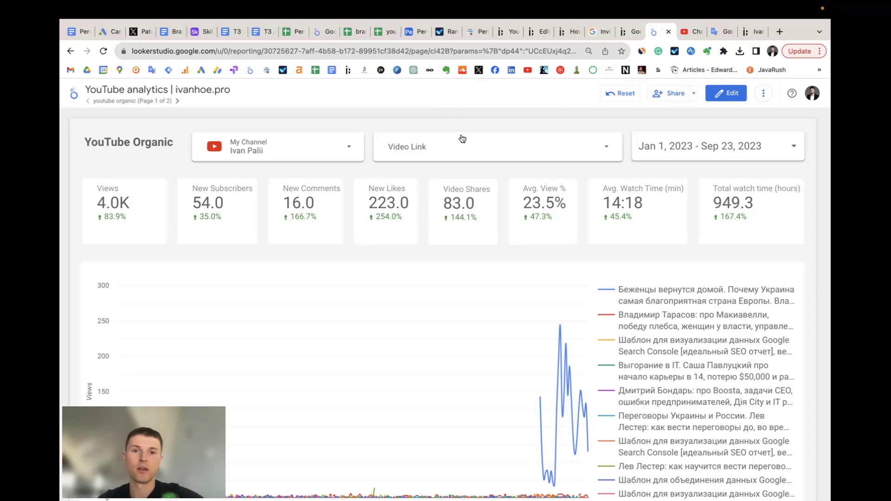
left_click(479, 151)
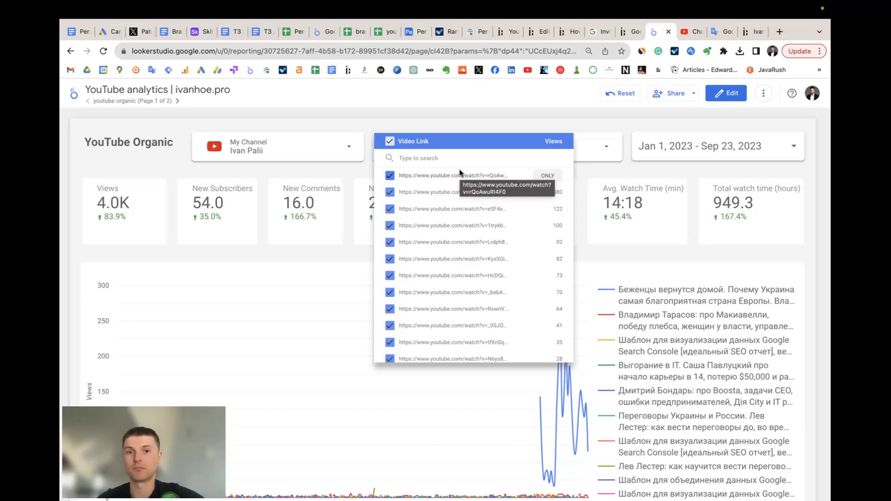
left_click(544, 112)
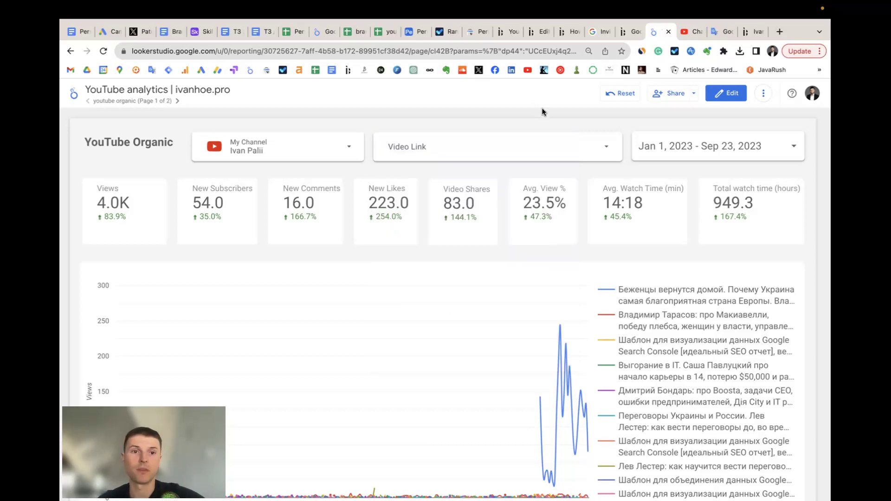
scroll(587, 210, "down", 1)
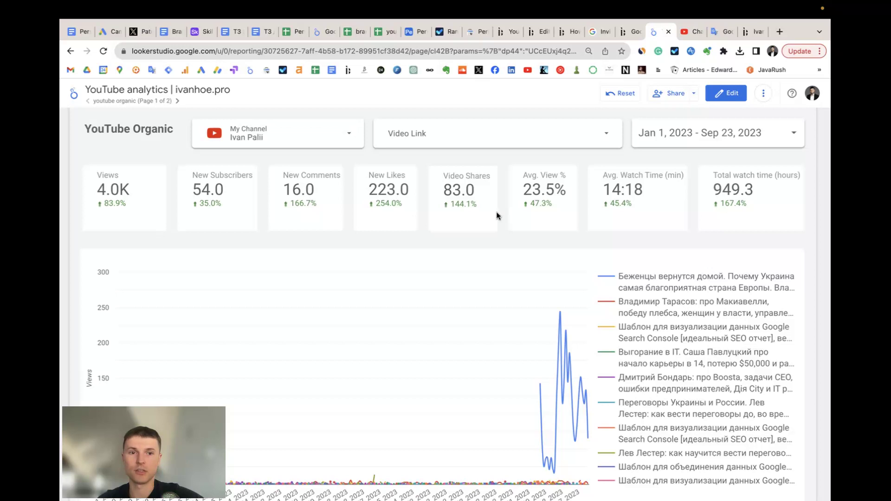
Compare the Looker Studio per-video table against YouTube Studio's Content analytics (3,080 views, 834.8 hours).
scroll(496, 215, "down", 5)
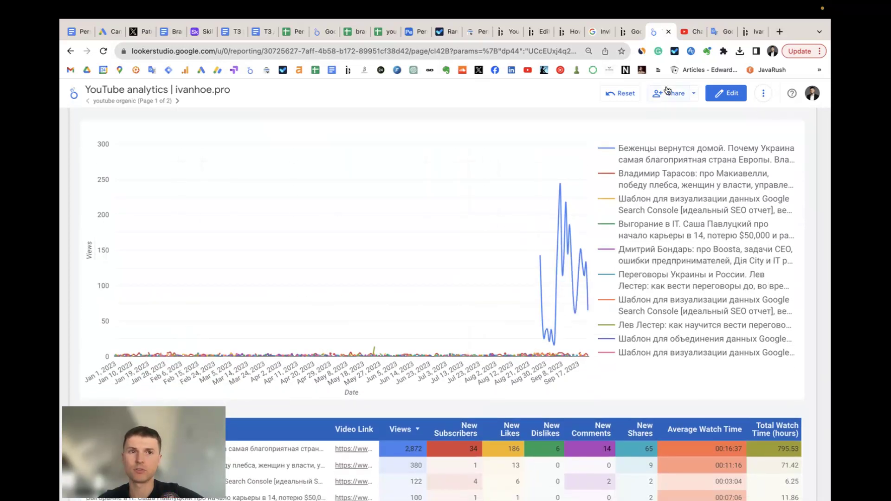
left_click(687, 35)
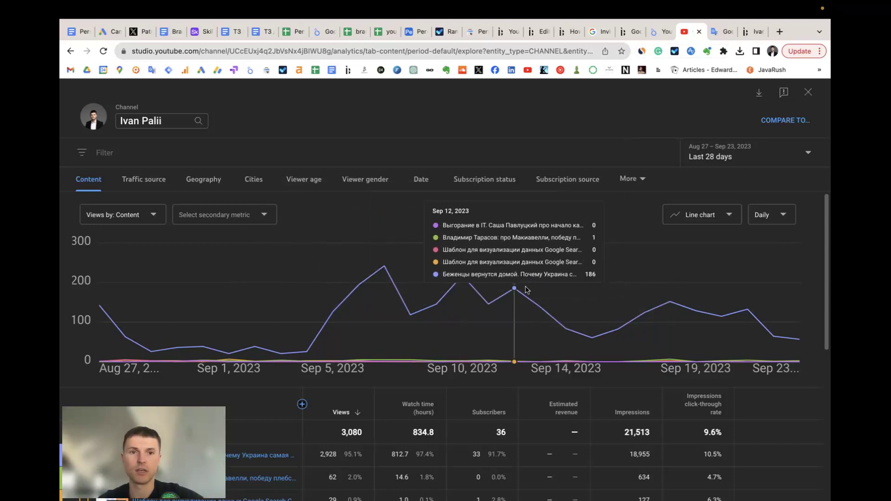
left_click(658, 33)
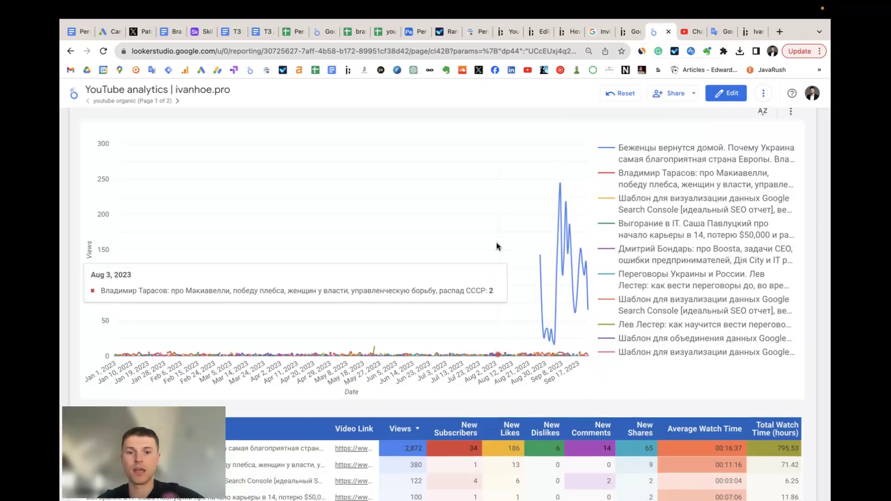
scroll(497, 244, "down", 6)
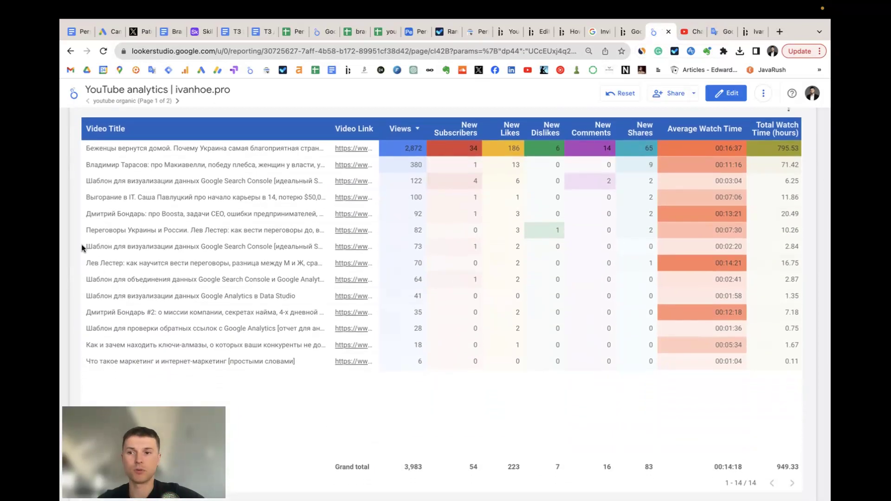
scroll(76, 258, "up", 1)
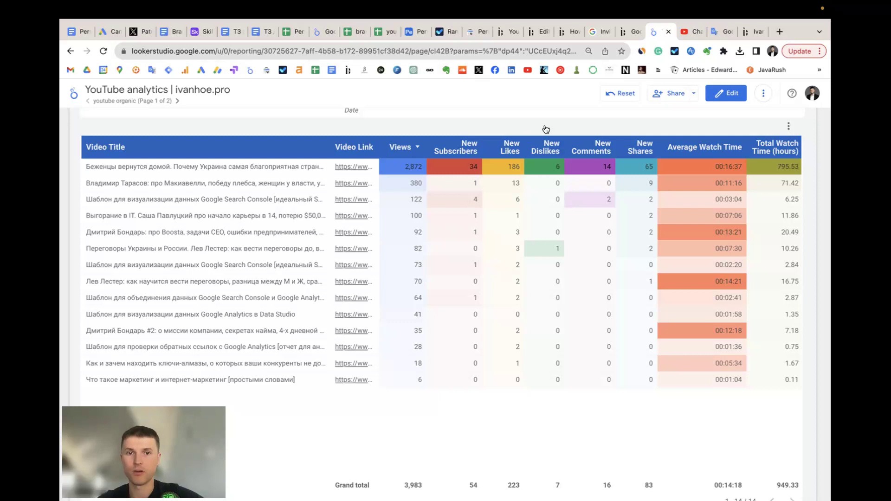
left_click(691, 32)
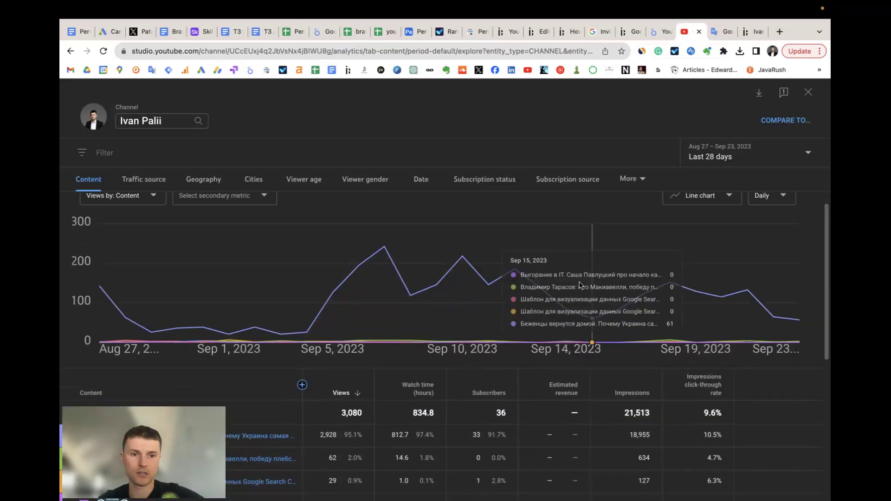
scroll(592, 346, "down", 5)
scroll(583, 301, "up", 3)
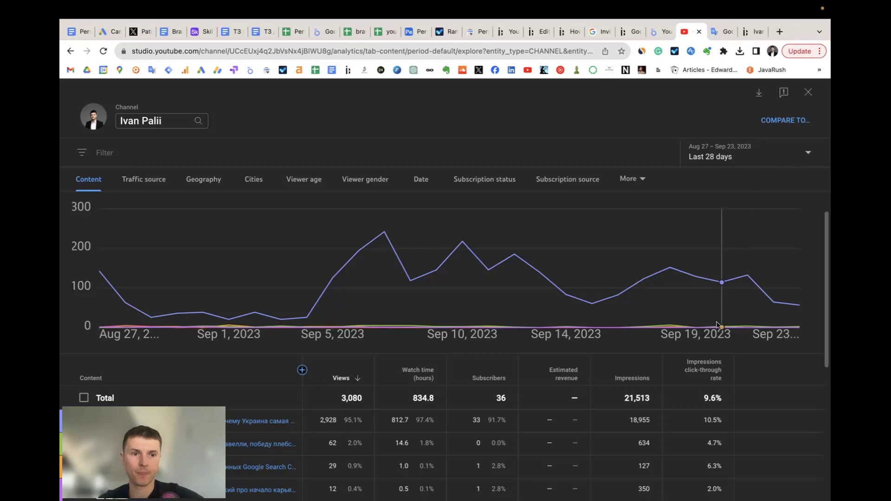
Look through YouTube Studio's More dimensions list without choosing any dimension.
mouse_move(717, 327)
scroll(609, 389, "down", 2)
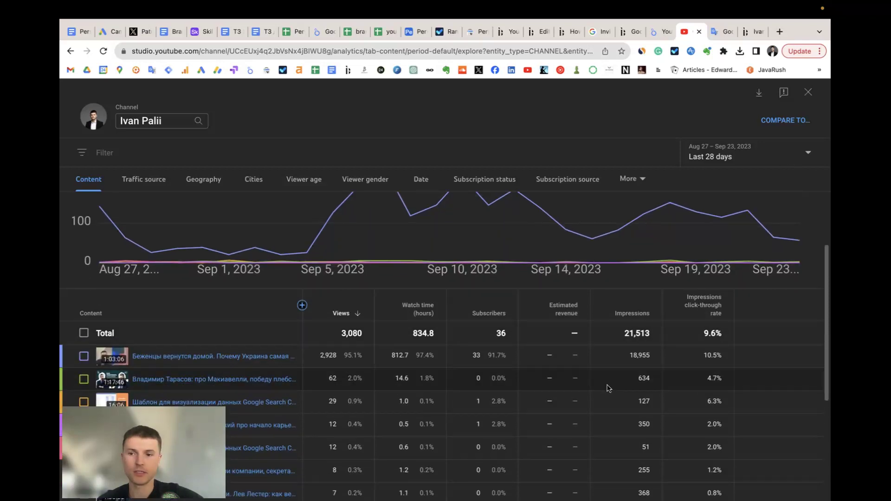
scroll(557, 325, "up", 2)
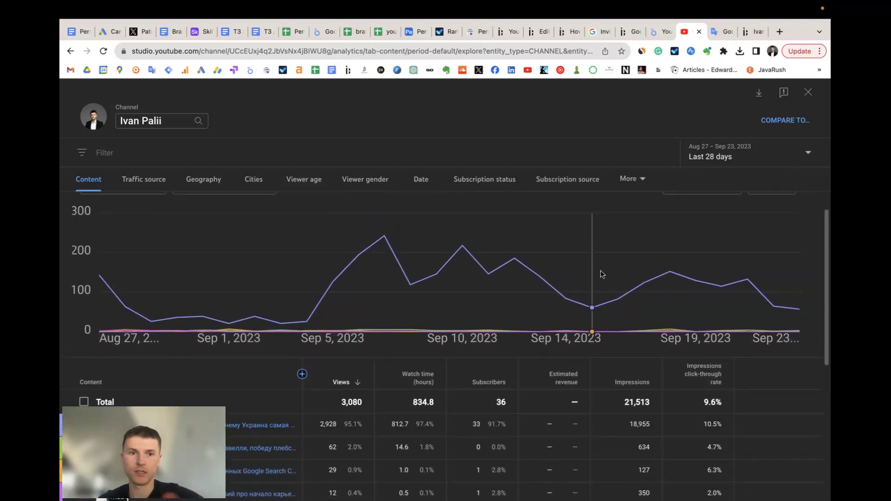
left_click(630, 181)
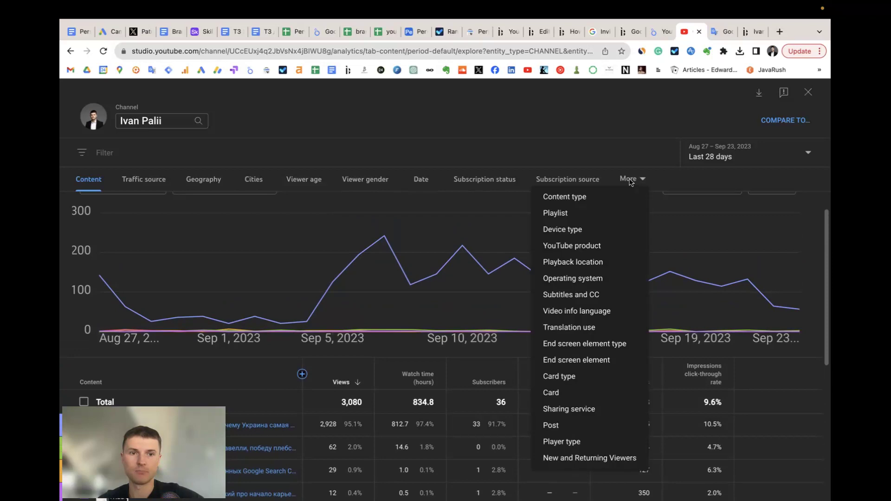
left_click(600, 115)
Break the channel analytics down by traffic source, then return to Looker Studio.
left_click(142, 183)
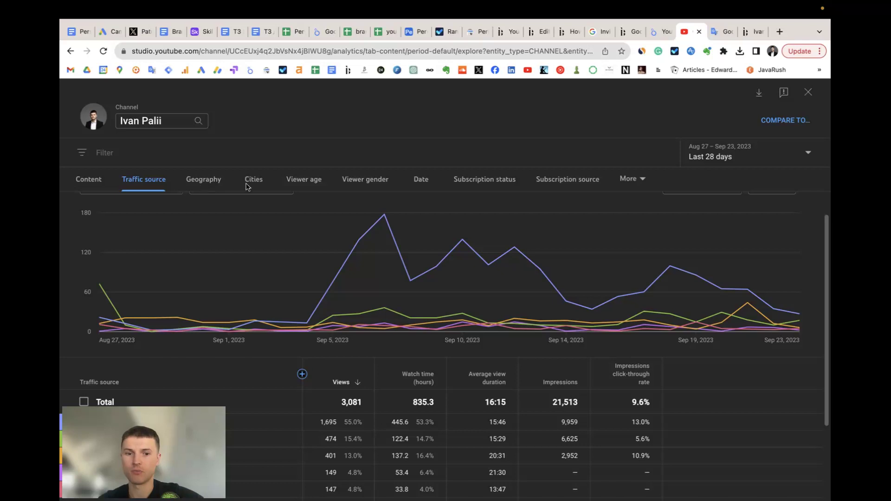
scroll(236, 189, "down", 2)
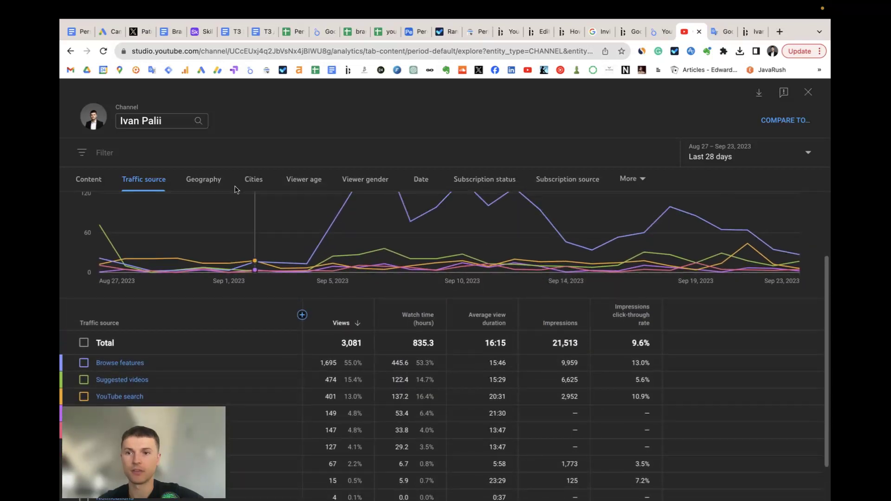
left_click(659, 32)
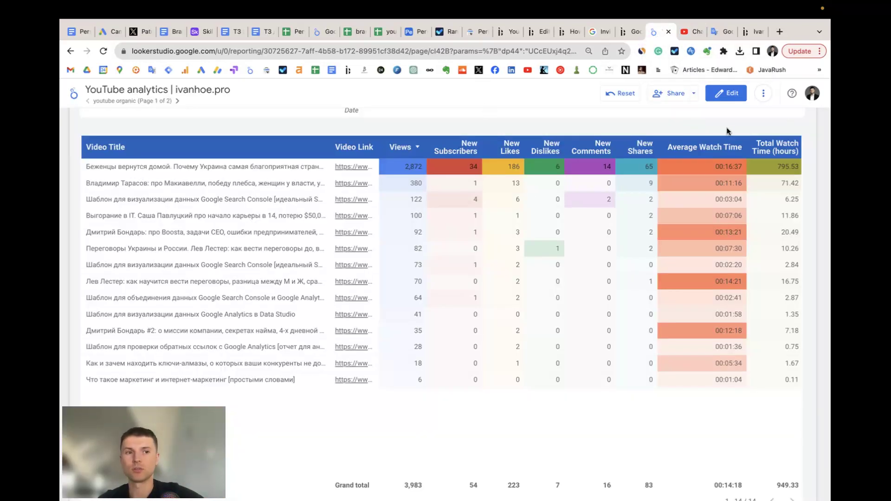
Page through the Date / Views pivot table to September 2023, peaking at 249 on Sep 7.
scroll(727, 131, "up", 2)
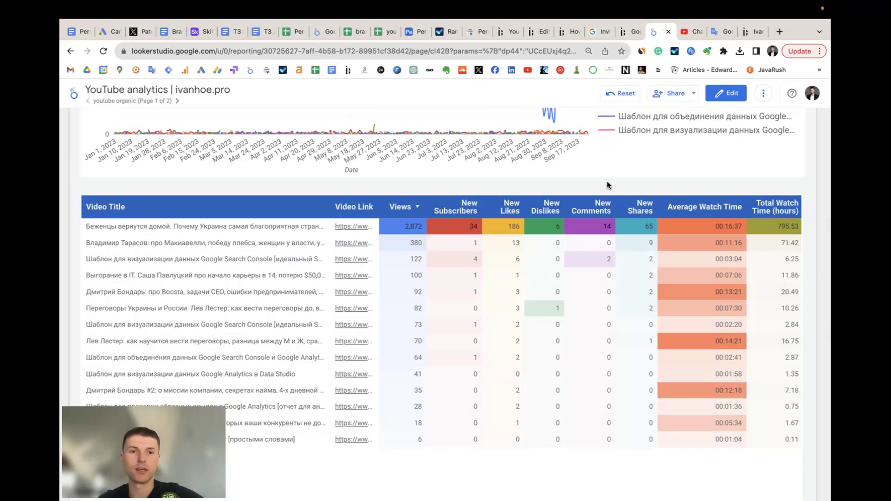
scroll(608, 185, "down", 7)
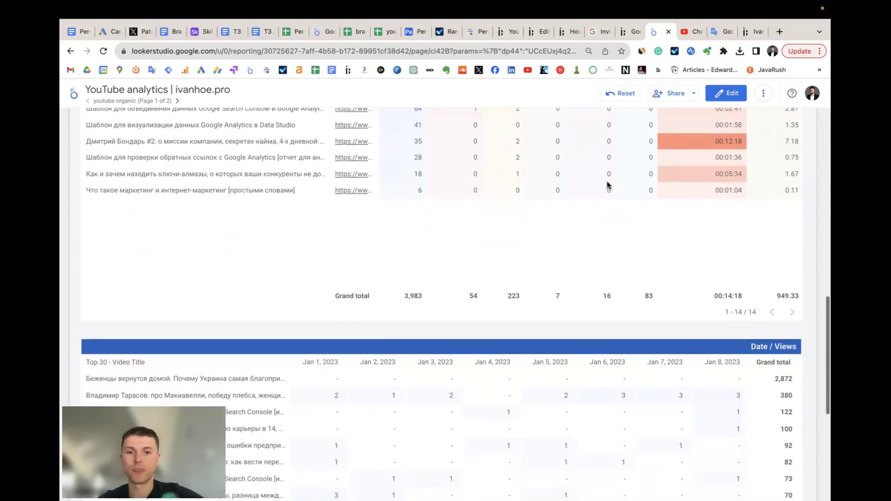
scroll(612, 223, "down", 2)
scroll(623, 292, "right", 15)
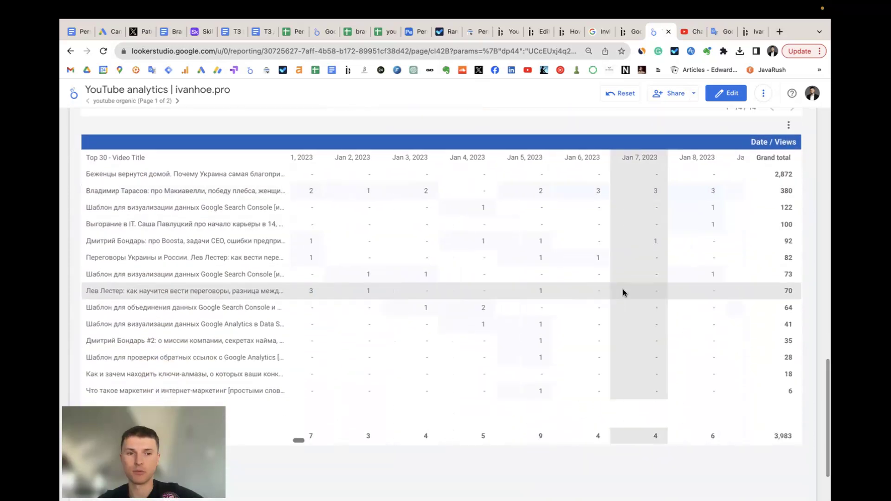
scroll(623, 293, "right", 20)
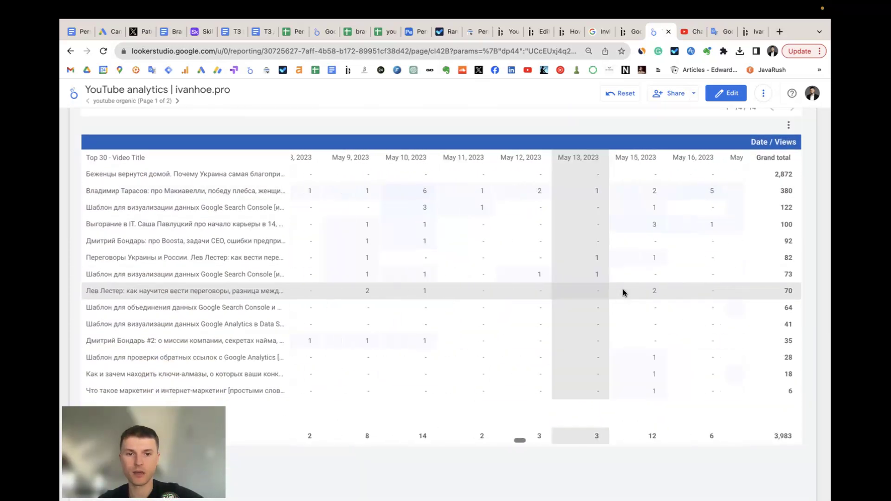
scroll(623, 293, "right", 10)
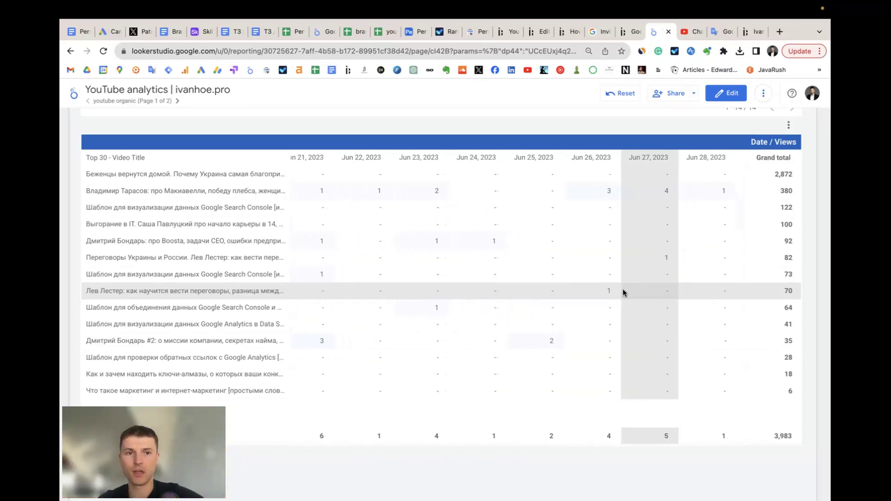
scroll(623, 293, "right", 10)
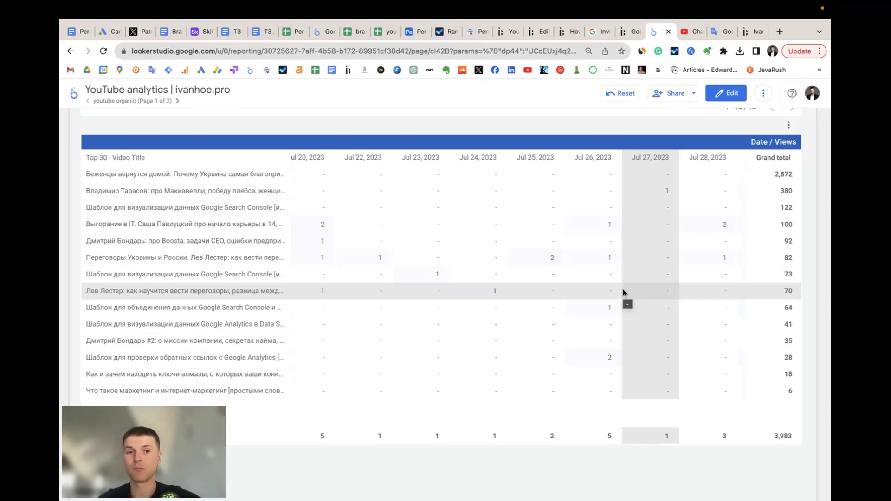
scroll(624, 292, "right", 15)
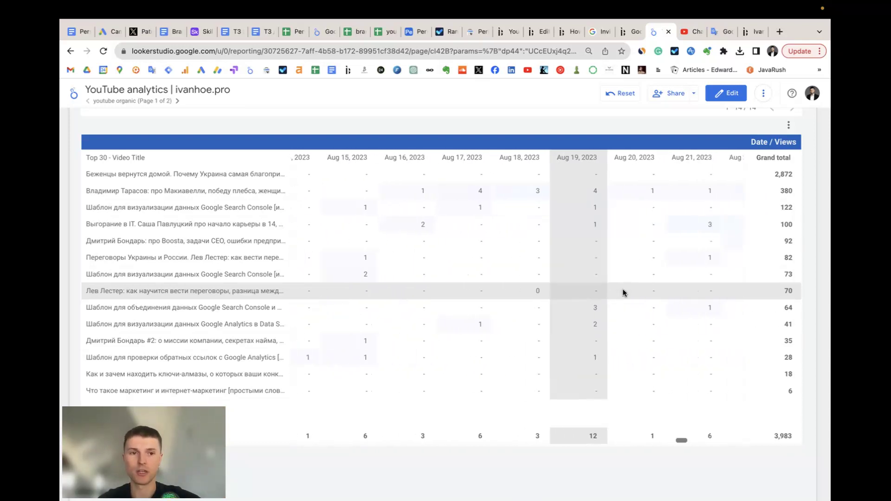
scroll(623, 293, "right", 15)
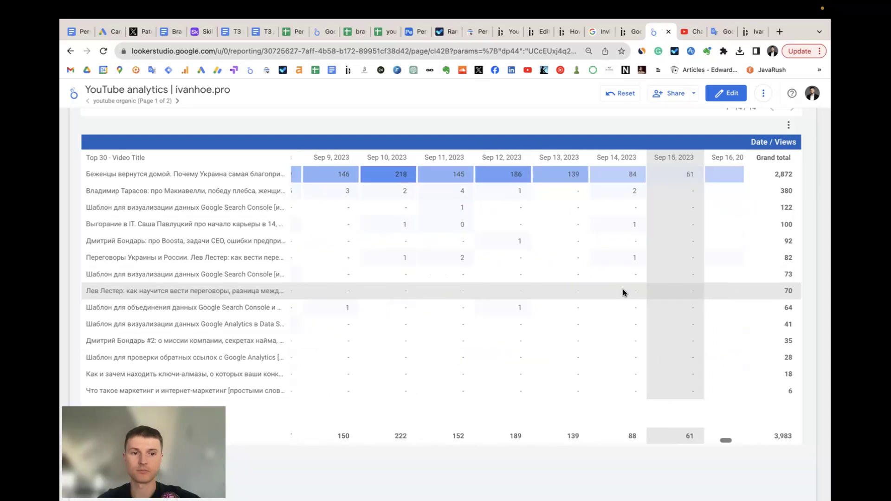
scroll(623, 292, "left", 10)
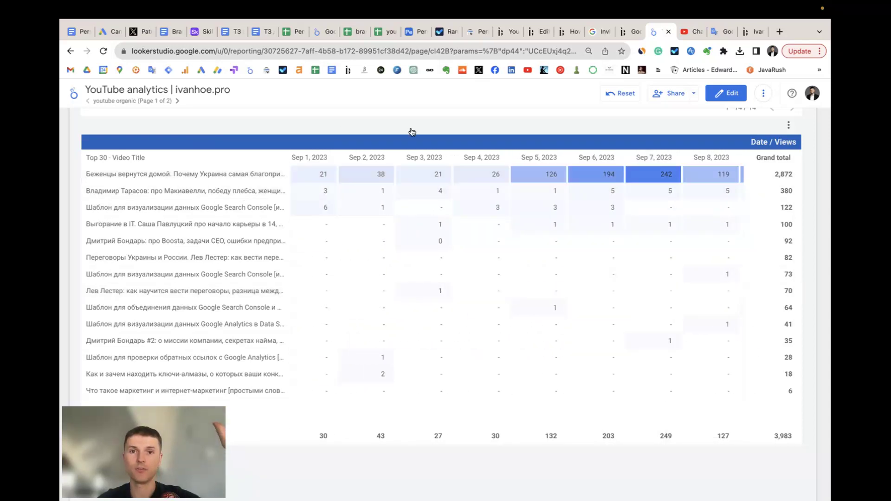
Go to the youtube ads page, select the Default ads account, and check the Video title filter.
left_click(126, 104)
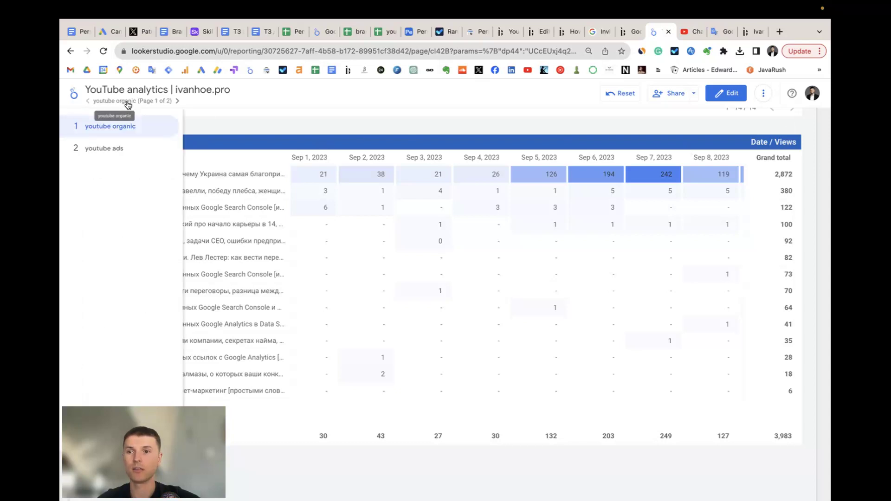
left_click(137, 145)
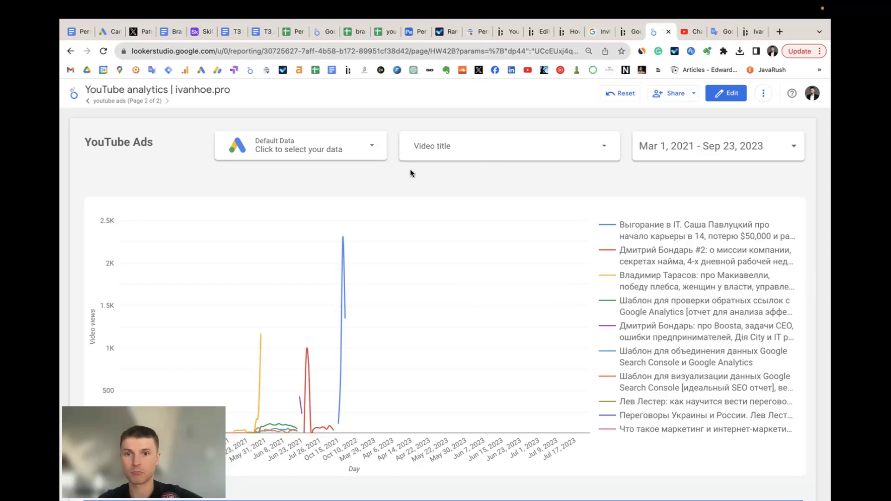
left_click(350, 153)
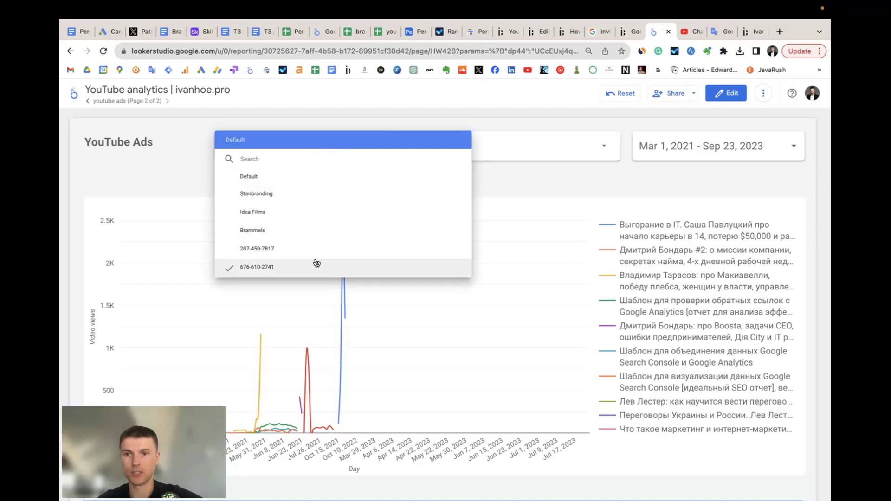
left_click(302, 177)
left_click(563, 178)
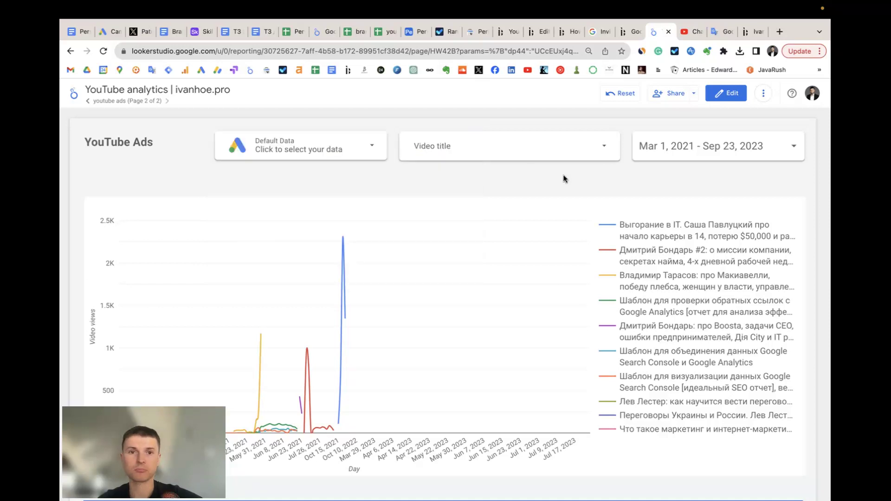
left_click(563, 150)
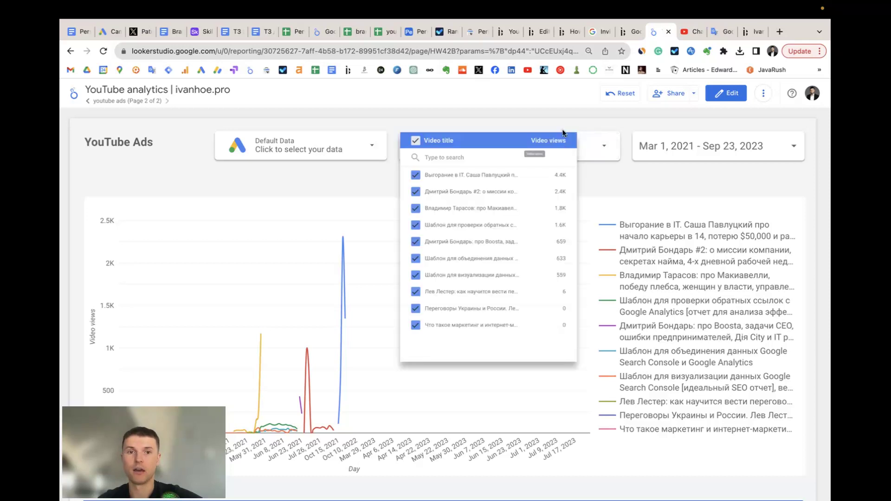
left_click(579, 113)
Review the YouTube Ads video table down to its Grand total, then return to YouTube Studio traffic sources.
scroll(548, 185, "down", 5)
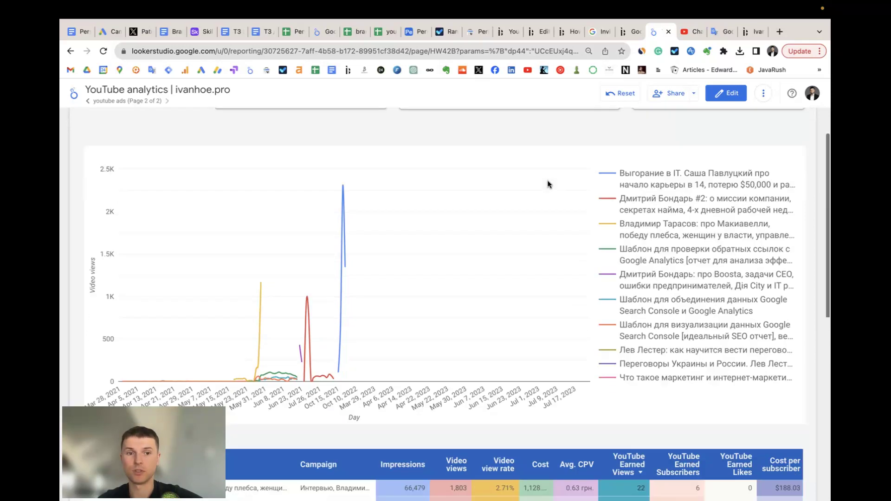
scroll(547, 184, "down", 3)
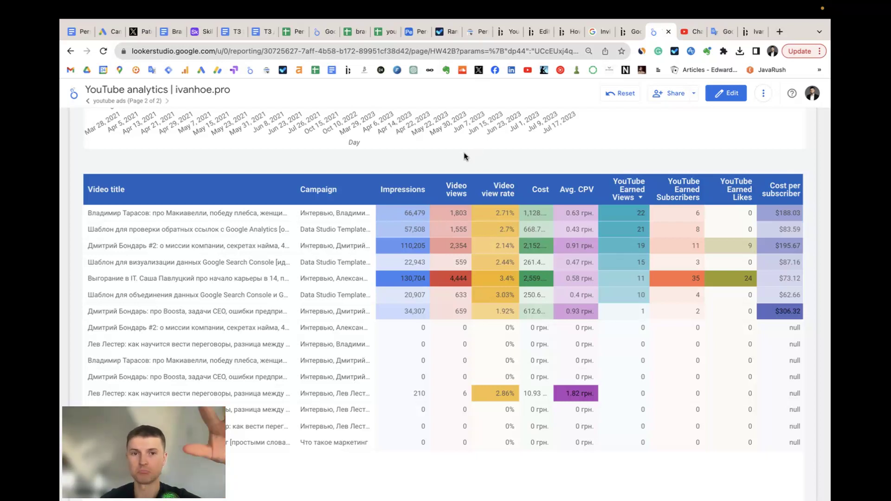
scroll(464, 156, "down", 3)
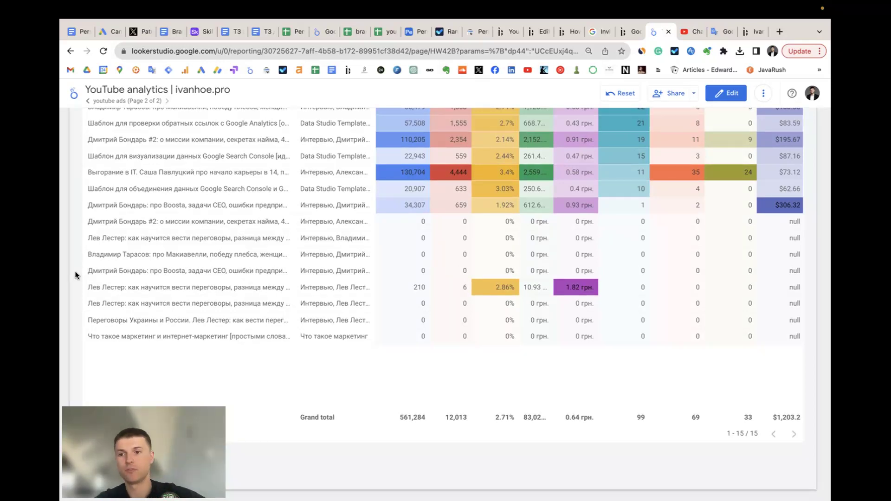
left_click(687, 37)
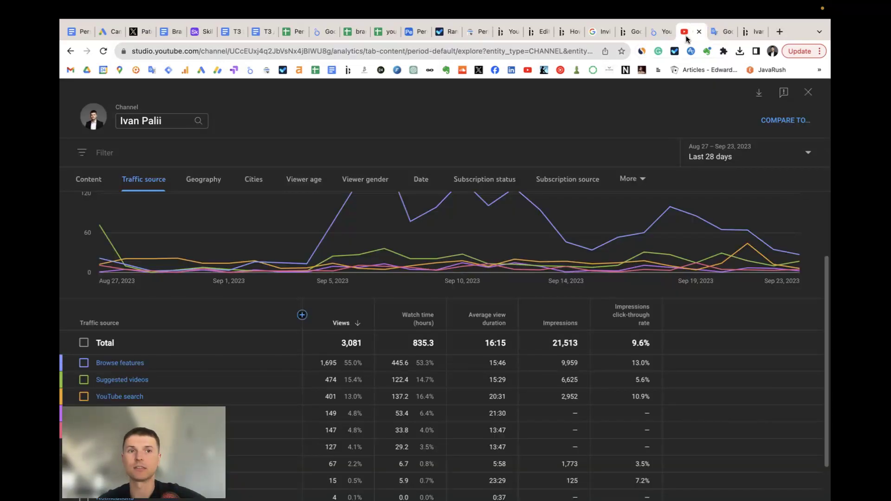